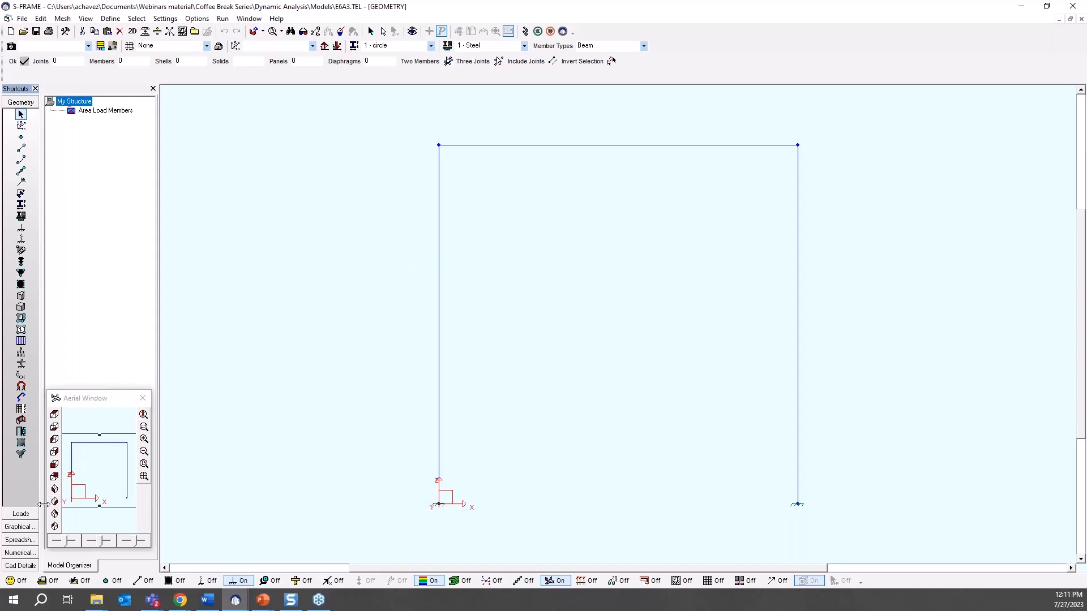
Run the Unstressed Vibration analysis of the portal frame with 6 total eigenvalues and the Jacobi method.
{"action": "left_click", "coordinate": [54, 490]}
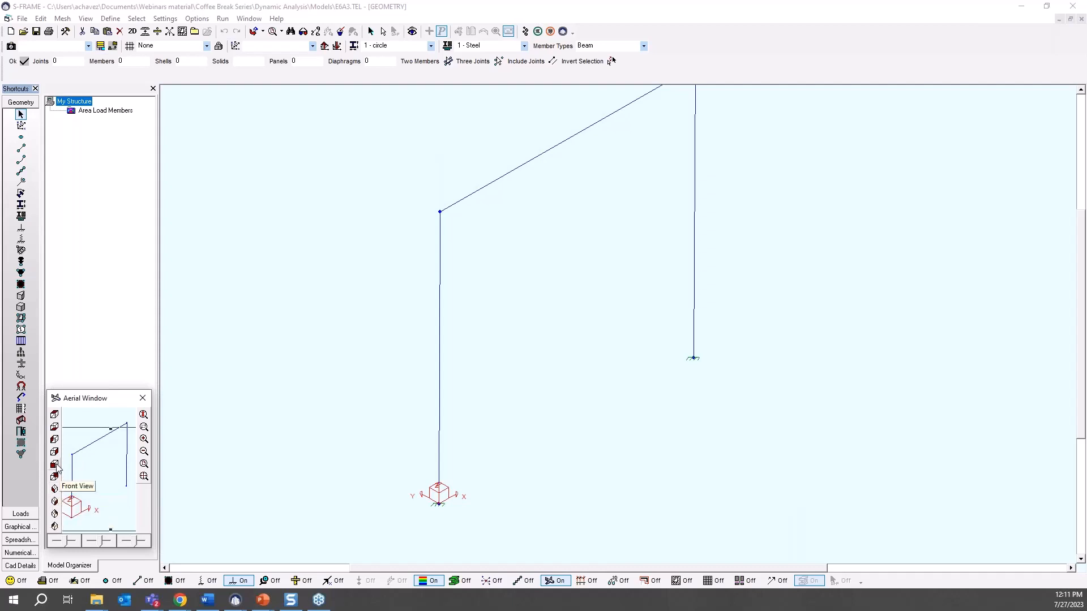
{"action": "left_click", "coordinate": [57, 476]}
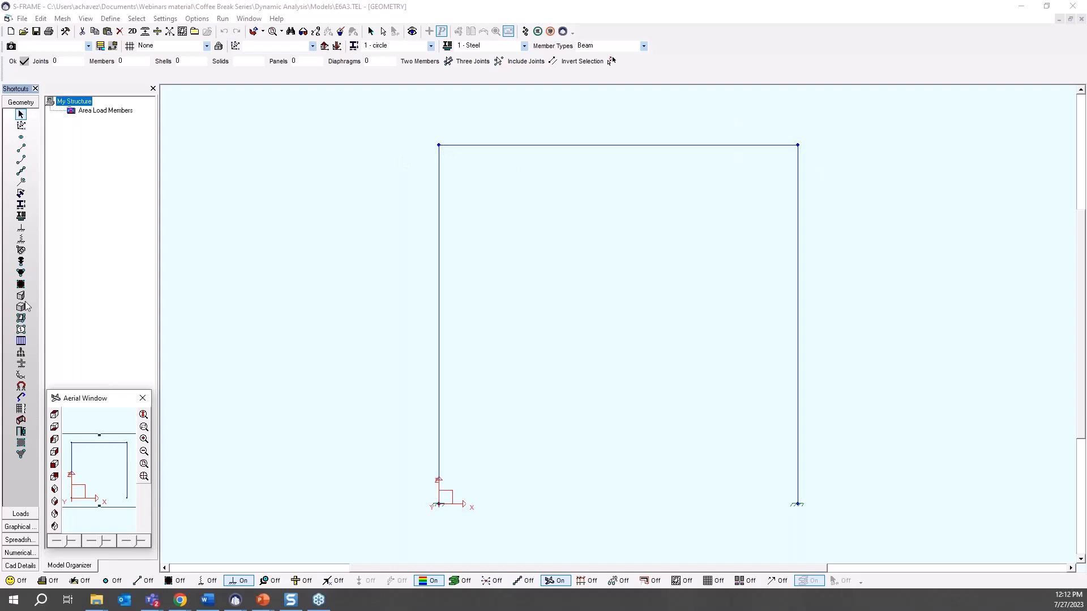
{"action": "left_click", "coordinate": [526, 32]}
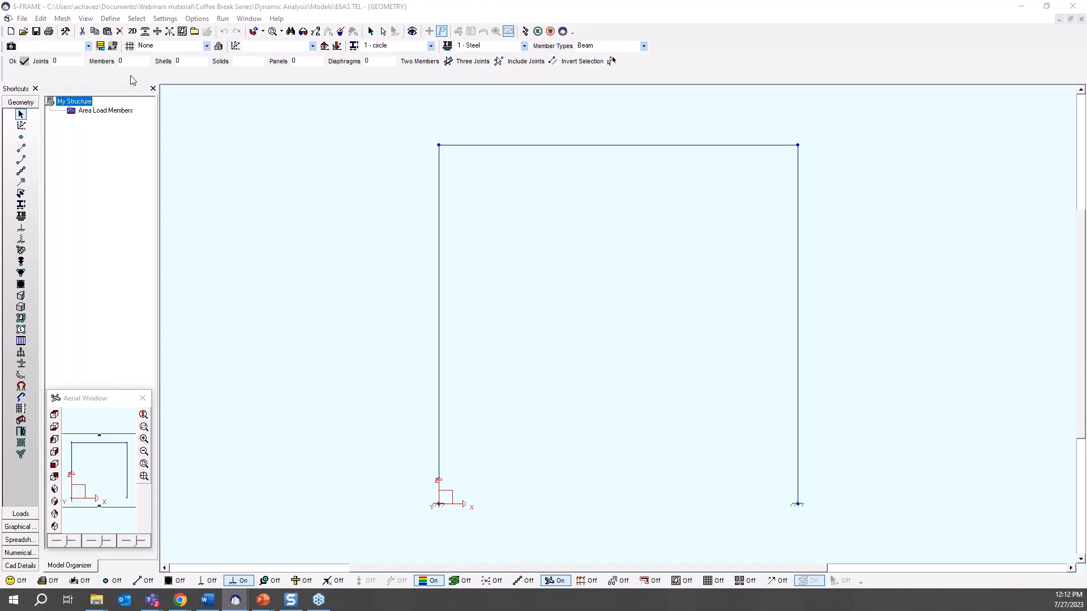
{"action": "left_click_drag", "start_coordinate": [425, 165], "coordinate": [493, 145]}
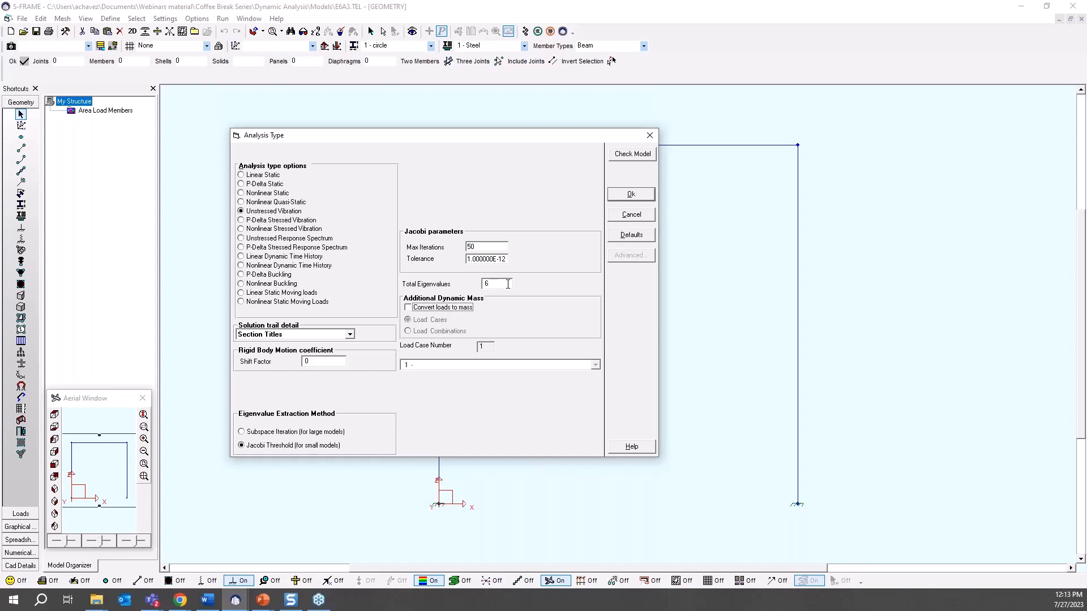
{"action": "left_click", "coordinate": [631, 194]}
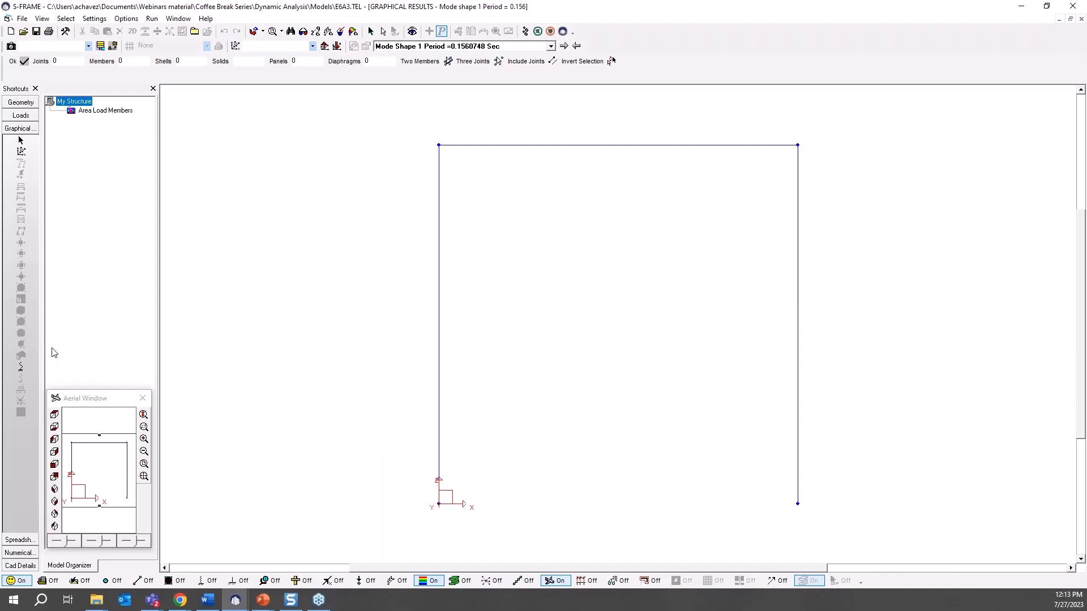
Display the frame's mode shapes, select mode shape 1 and animate it.
{"action": "left_click", "coordinate": [21, 367]}
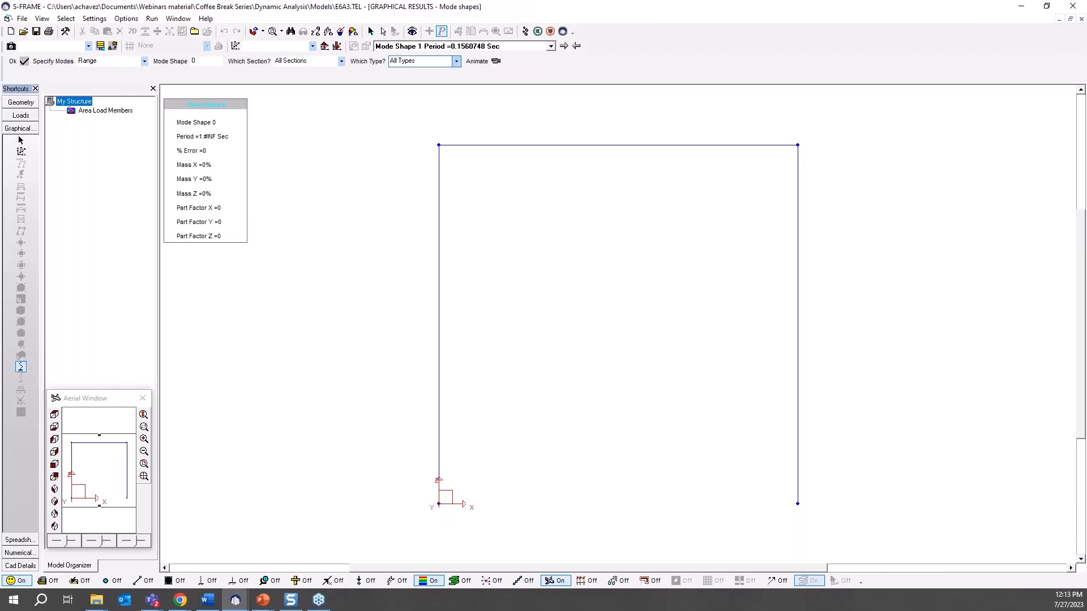
{"action": "left_click", "coordinate": [551, 47]}
{"action": "left_click", "coordinate": [553, 49]}
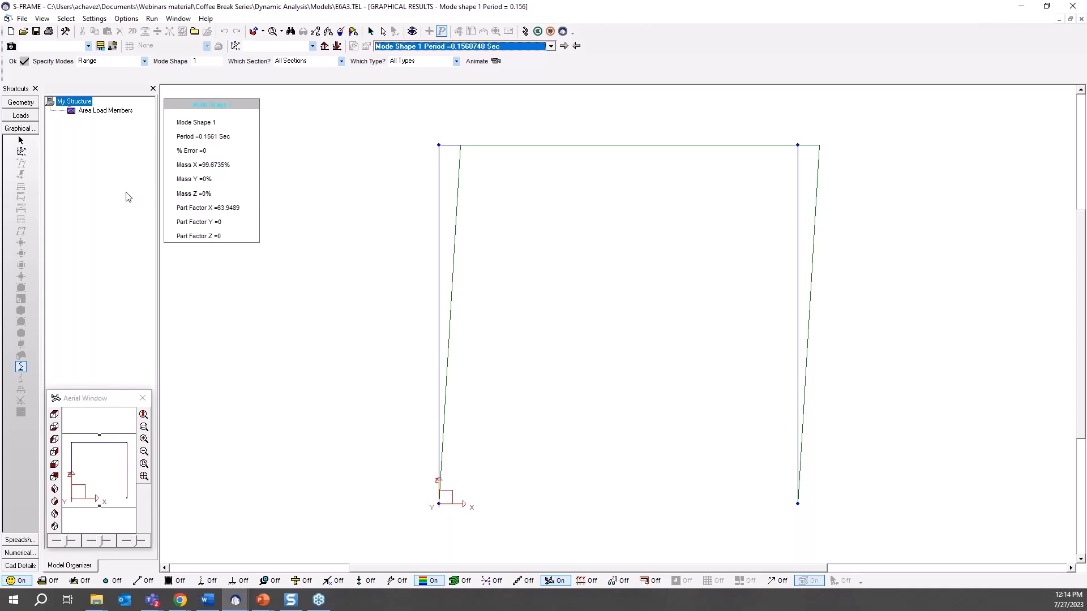
{"action": "left_click", "coordinate": [495, 61]}
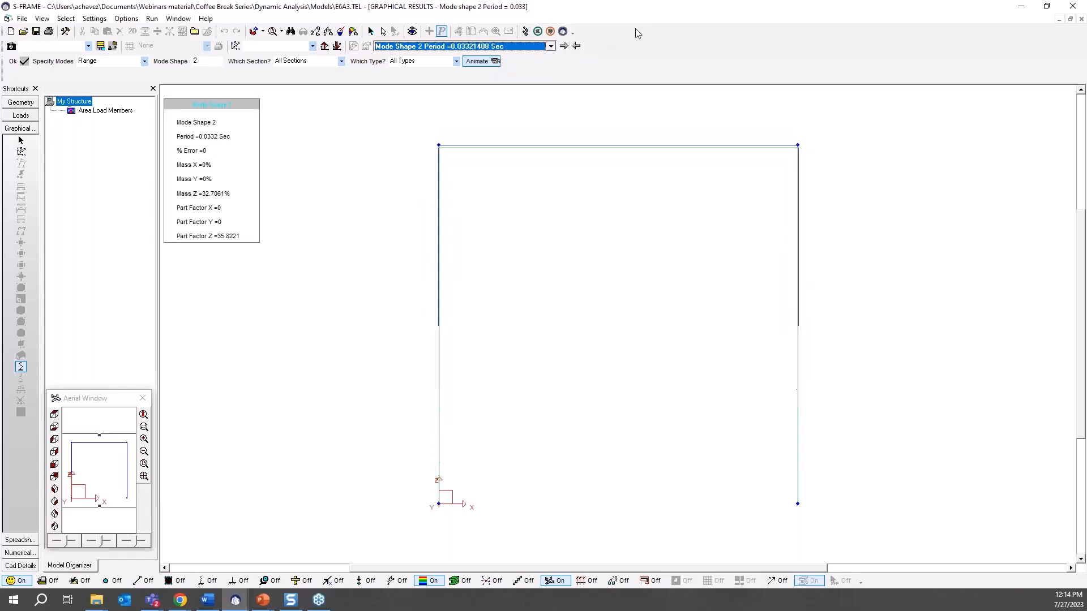
Step through the next mode shapes with animation, then return to mode shape 1.
{"action": "left_click", "coordinate": [563, 46]}
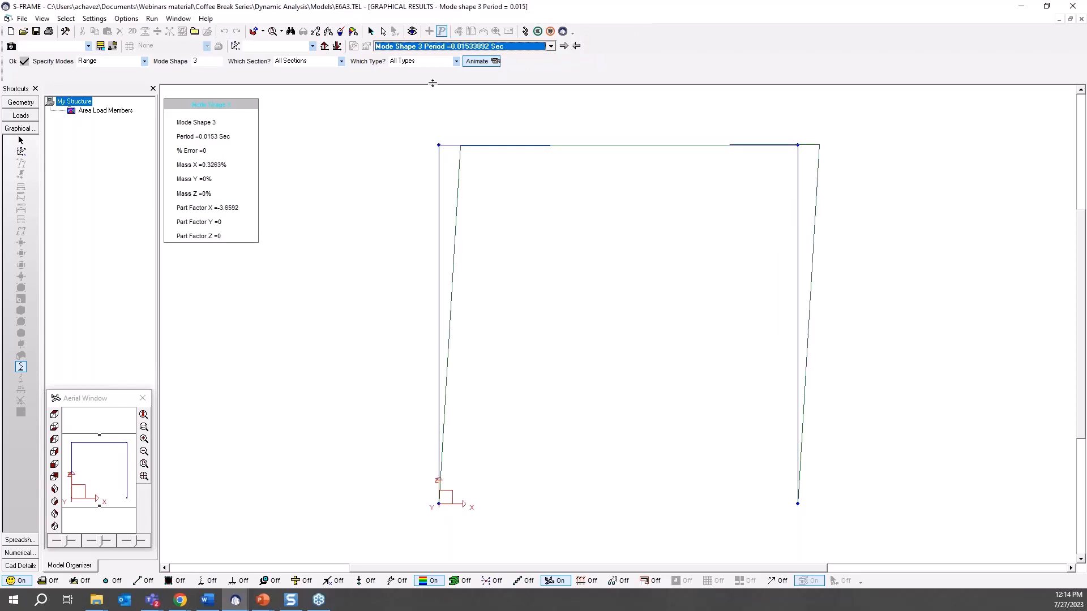
{"action": "left_click", "coordinate": [488, 63]}
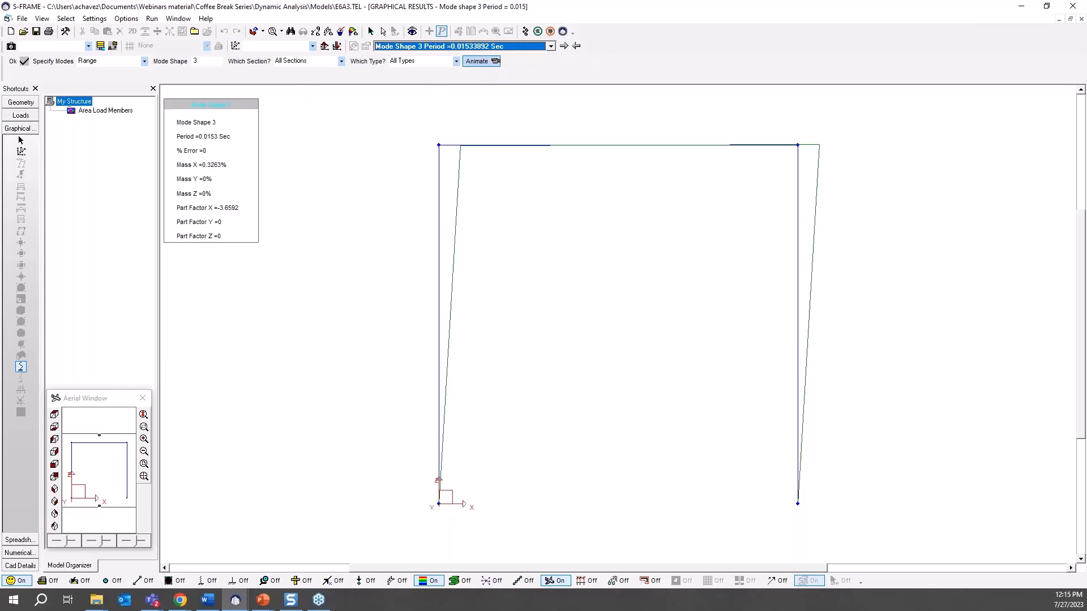
{"action": "left_click", "coordinate": [550, 47]}
{"action": "left_click", "coordinate": [532, 54]}
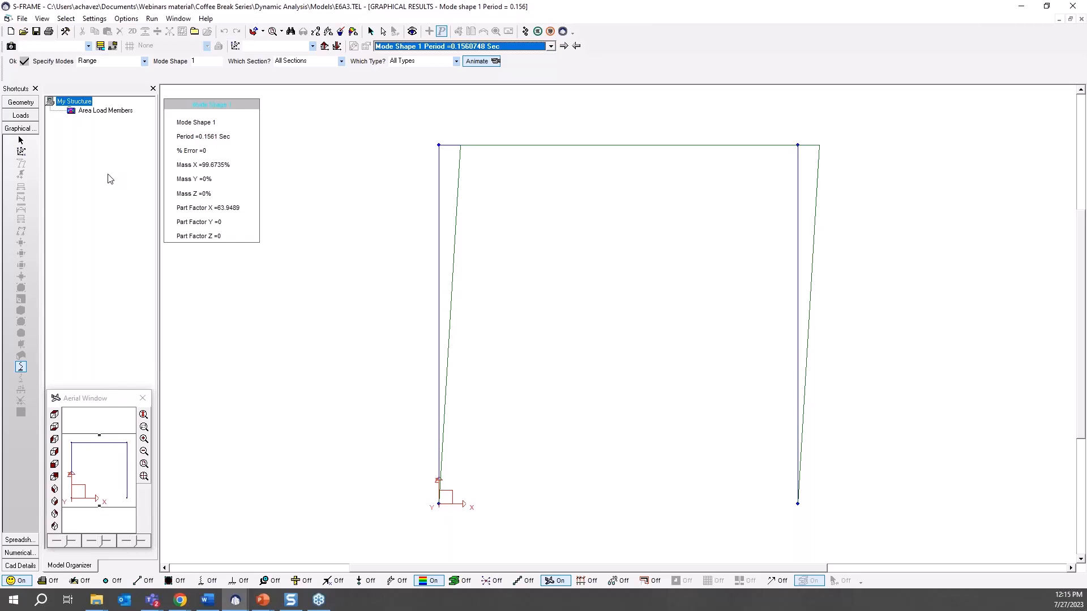
Open the numerical results table of natural frequencies.
{"action": "left_click", "coordinate": [19, 553]}
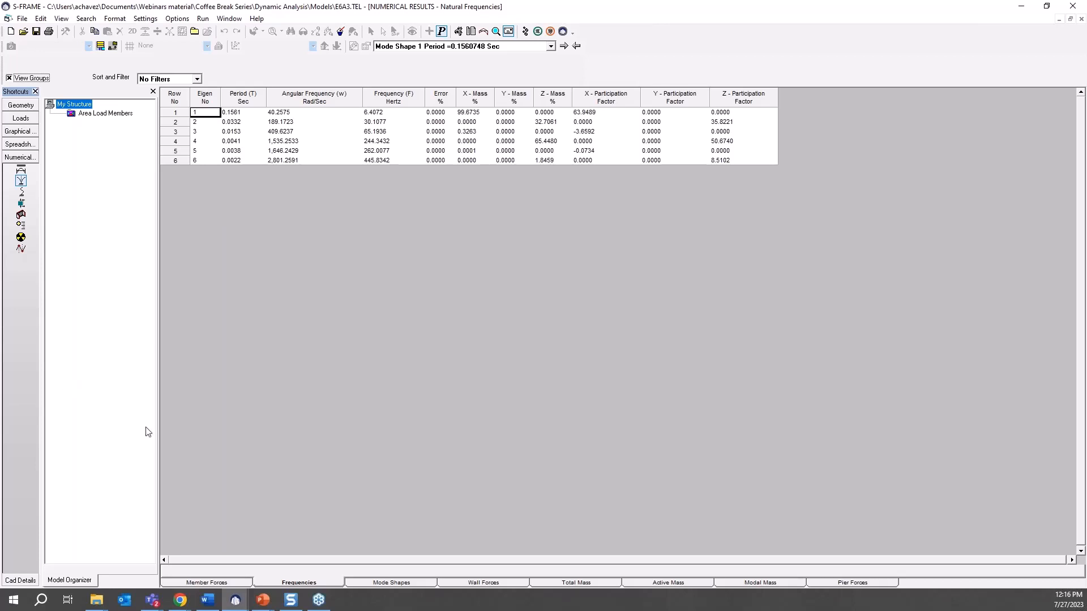
{"action": "mouse_move", "coordinate": [244, 597]}
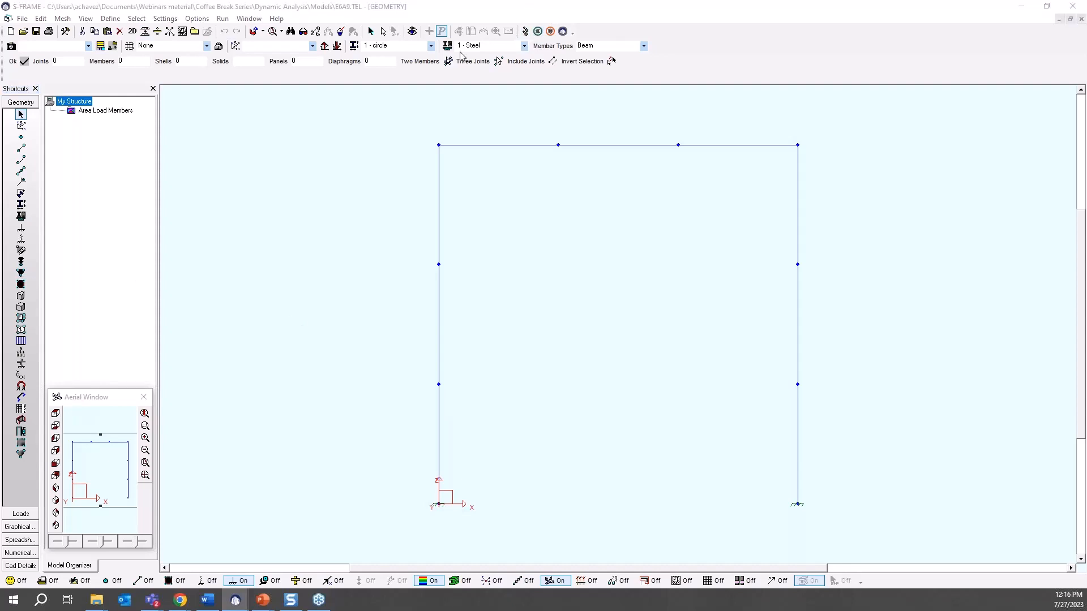
Run the vibration analysis of the subdivided frame with 24 total eigenvalues.
{"action": "left_click_drag", "start_coordinate": [207, 188], "coordinate": [354, 151]}
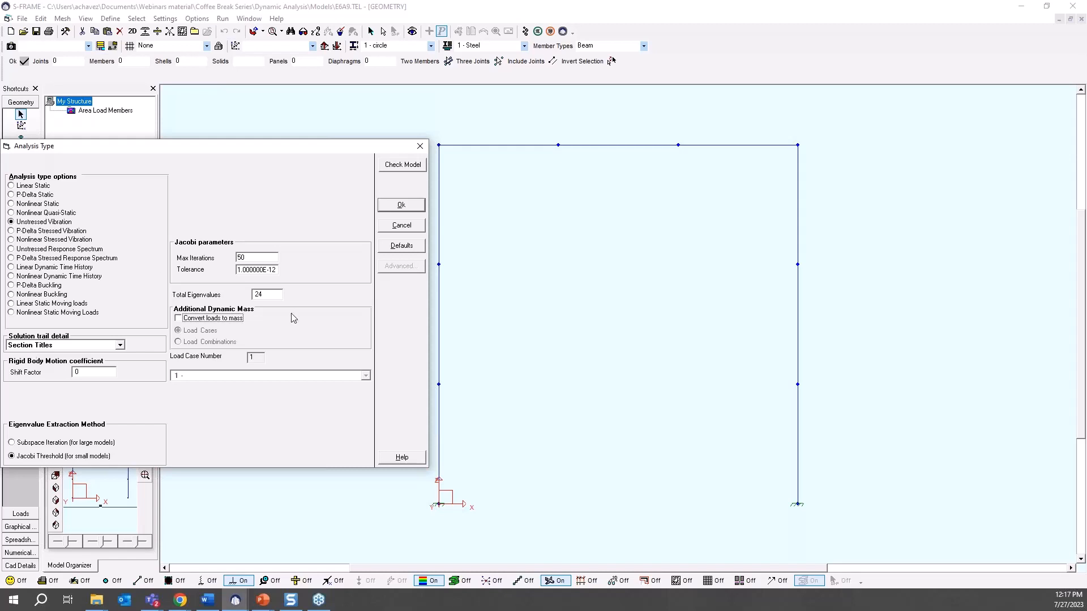
{"action": "double_click", "coordinate": [270, 294]}
{"action": "left_click", "coordinate": [401, 226]}
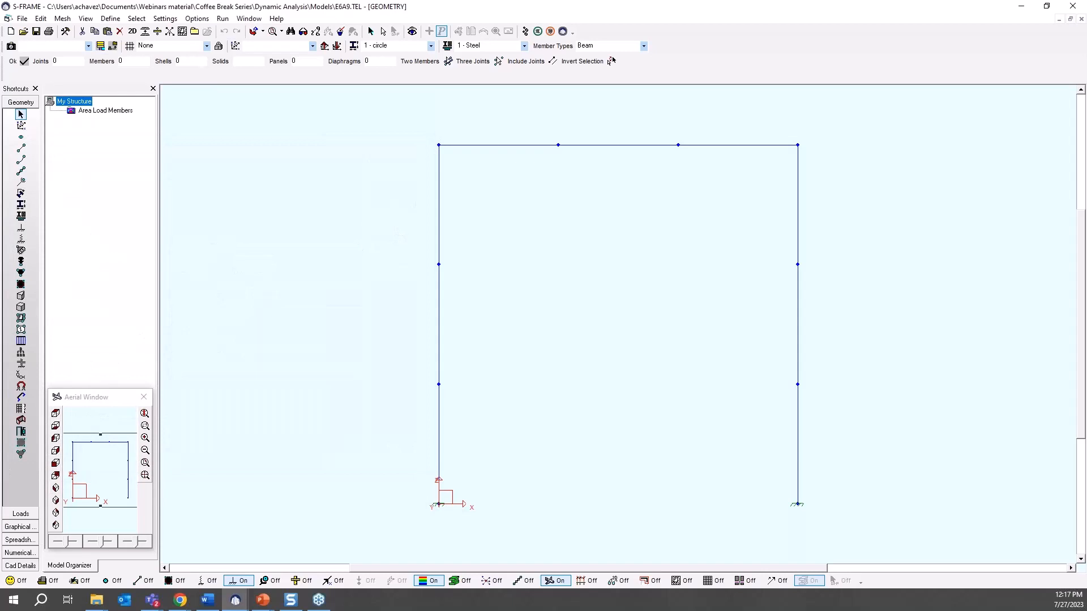
Display the subdivided frame's mode shapes and select mode shape 1.
{"action": "left_click", "coordinate": [20, 527]}
{"action": "left_click", "coordinate": [21, 367]}
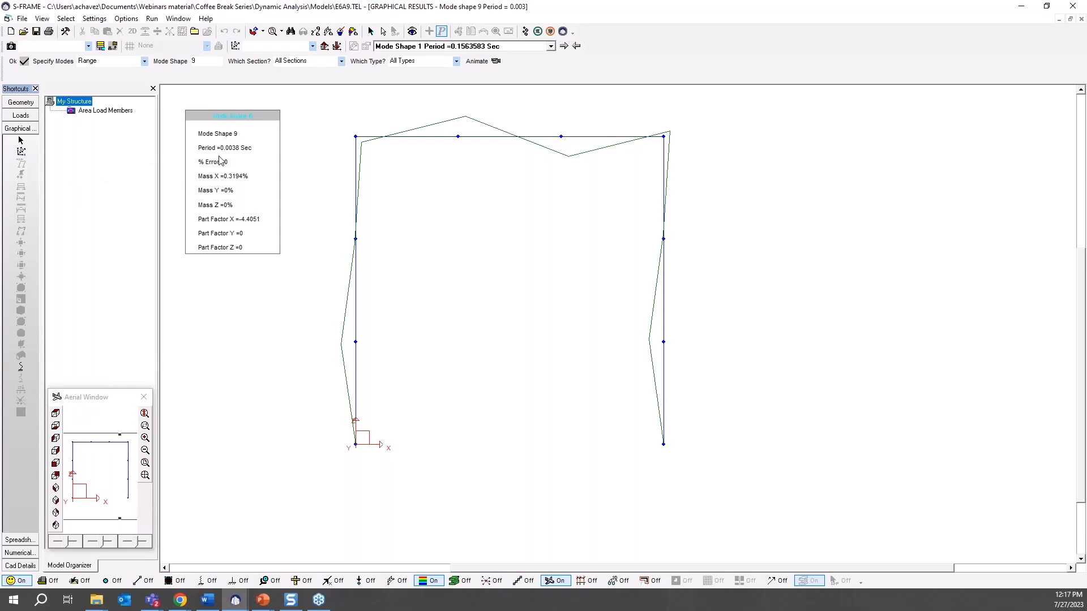
{"action": "left_click", "coordinate": [564, 45]}
{"action": "left_click", "coordinate": [550, 47]}
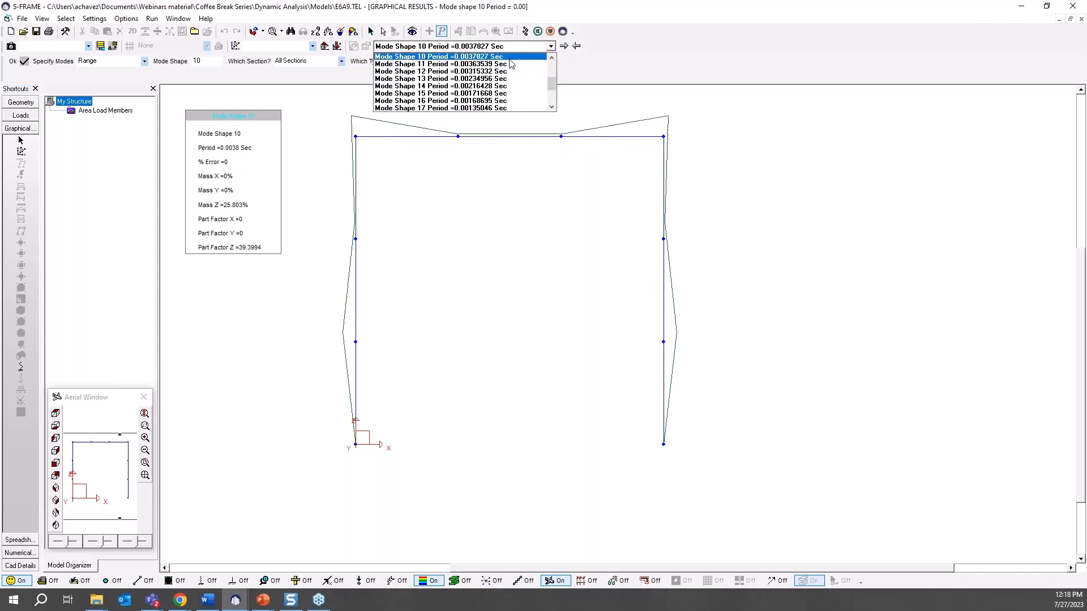
{"action": "scroll", "coordinate": [480, 59], "scroll_direction": "up", "scroll_amount": 3}
{"action": "left_click", "coordinate": [480, 57]}
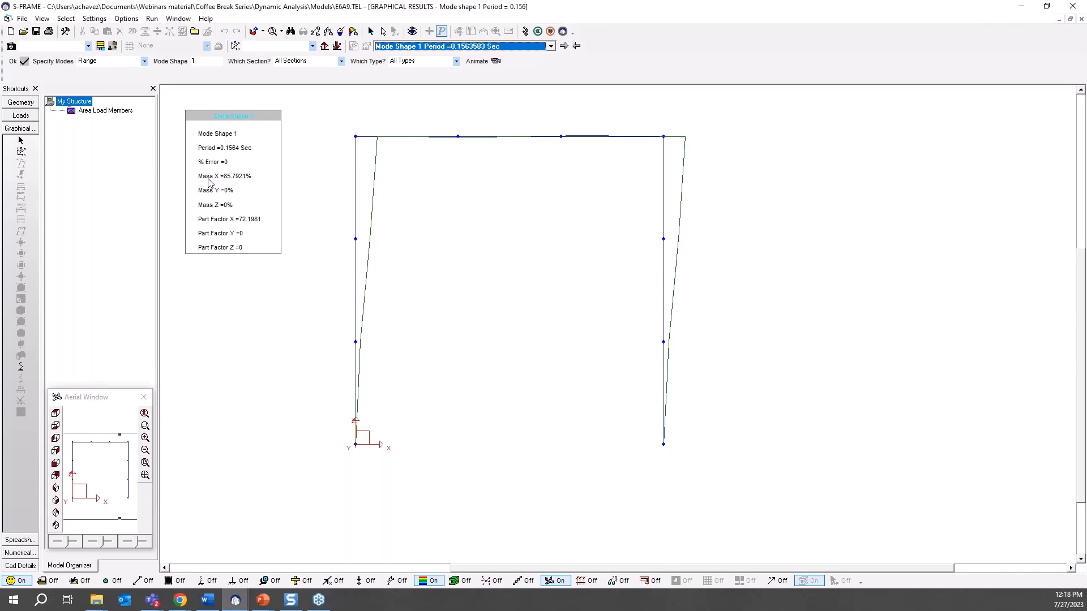
Animate the mode shape and step through mode shapes 2 to 4.
{"action": "left_click", "coordinate": [477, 62]}
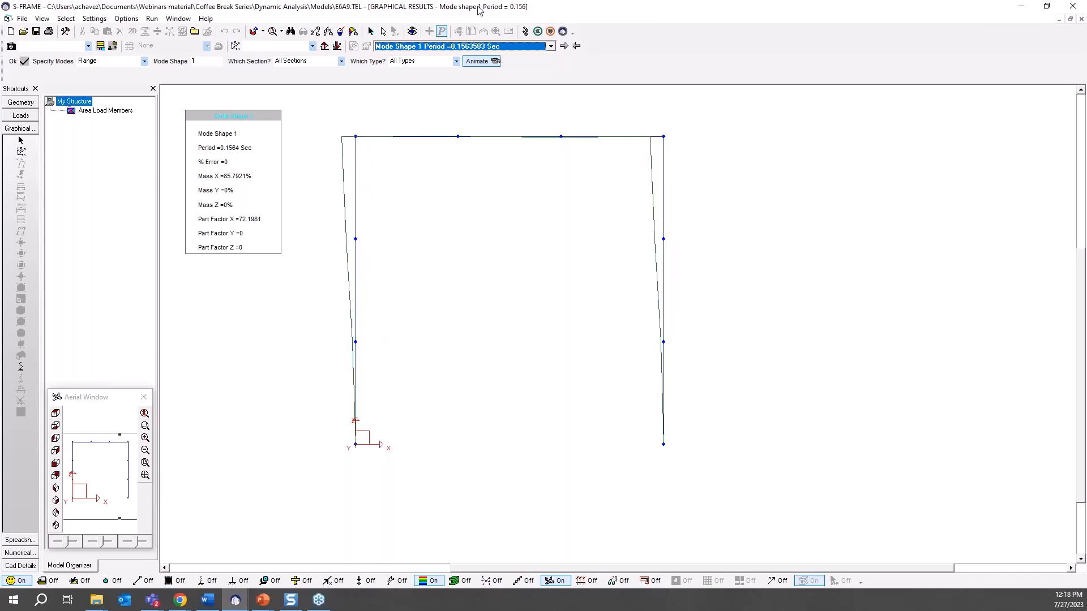
{"action": "left_click", "coordinate": [563, 46]}
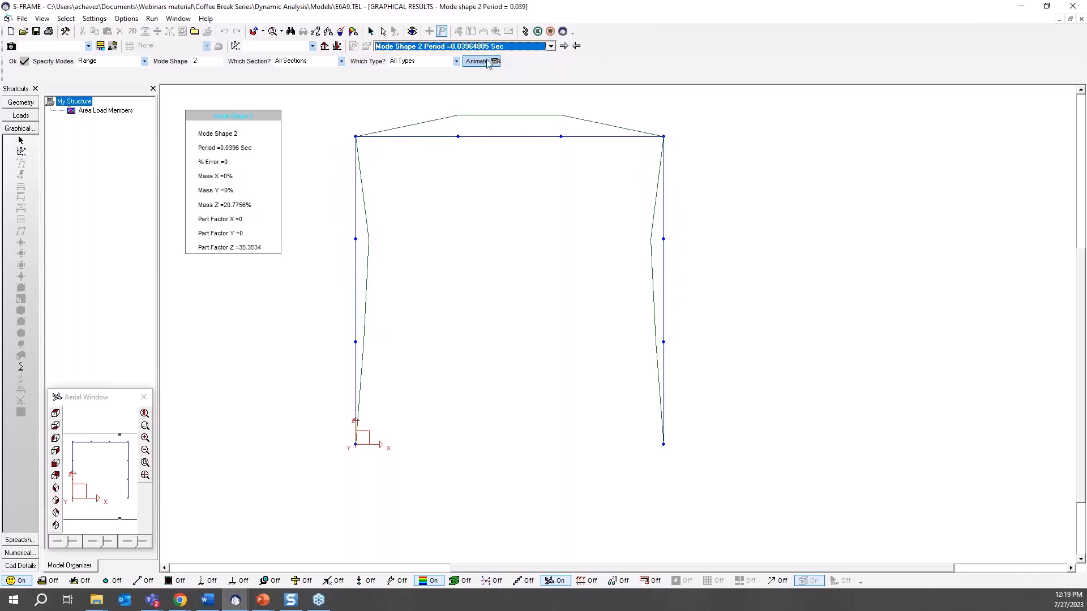
{"action": "left_click", "coordinate": [563, 46]}
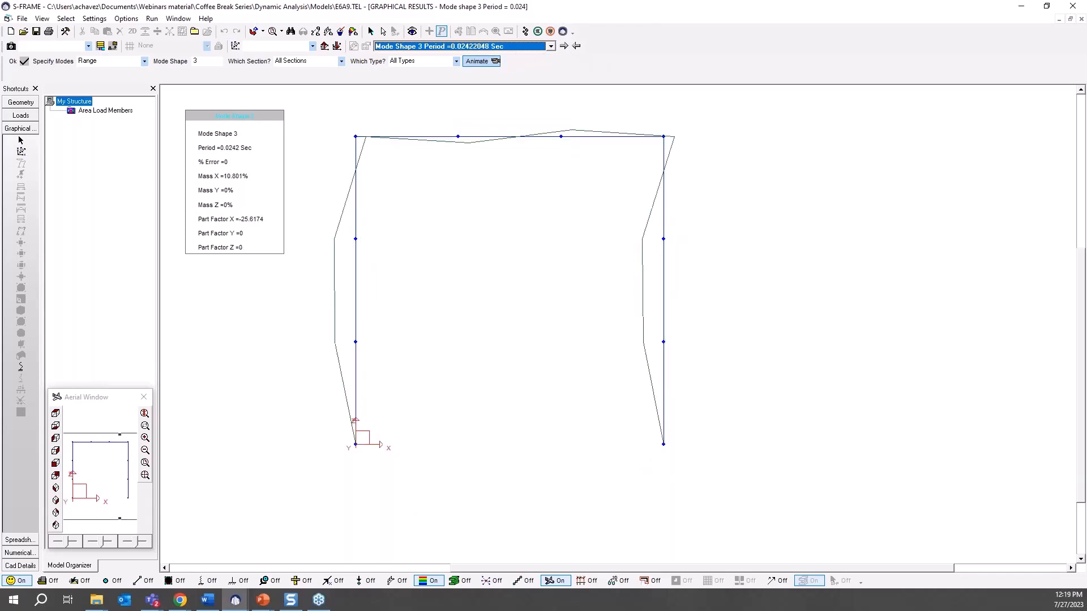
{"action": "left_click", "coordinate": [563, 46]}
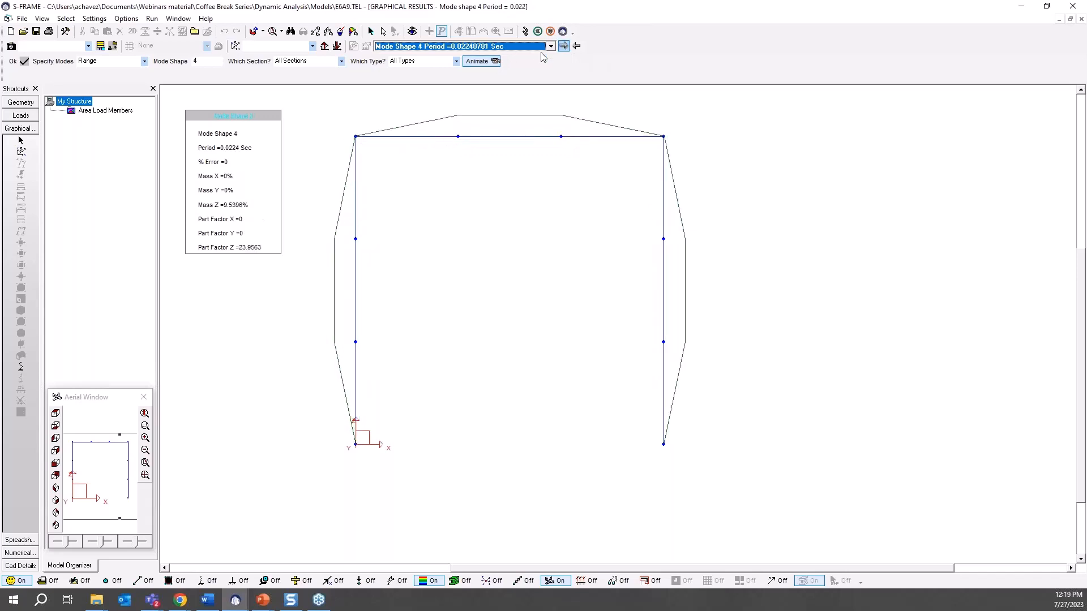
{"action": "left_click", "coordinate": [495, 62]}
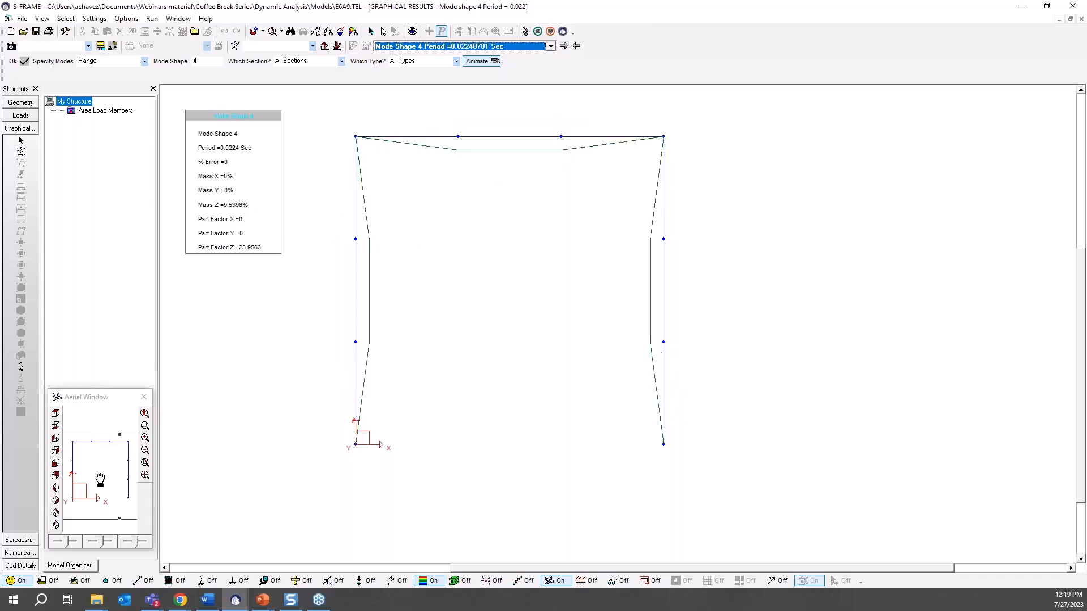
Switch to the PowerPoint slide show comparing the undivided and subdivided results.
{"action": "left_click", "coordinate": [262, 602]}
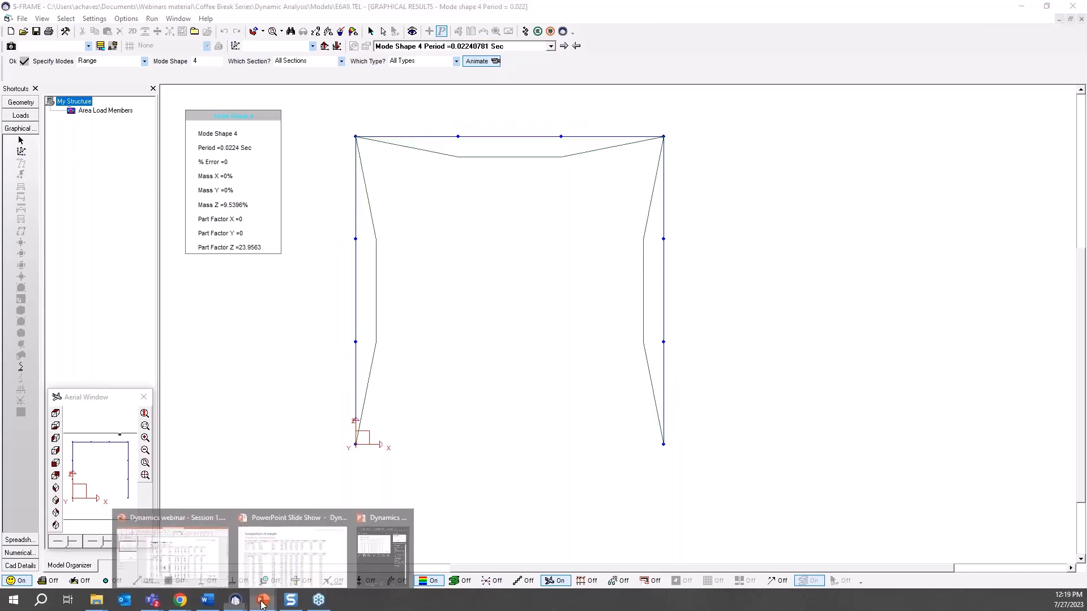
{"action": "left_click", "coordinate": [292, 546]}
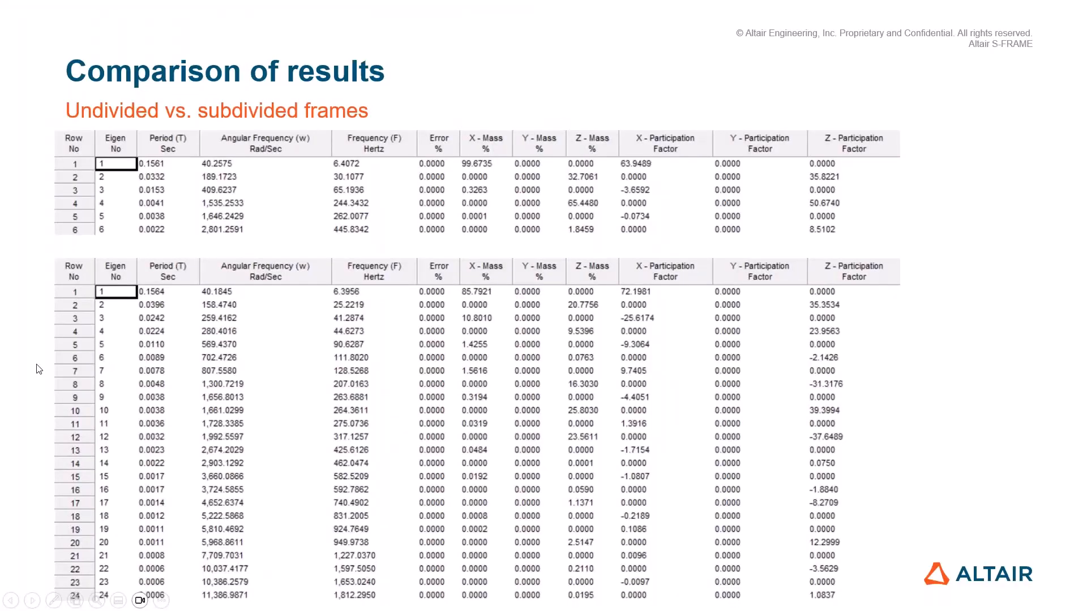